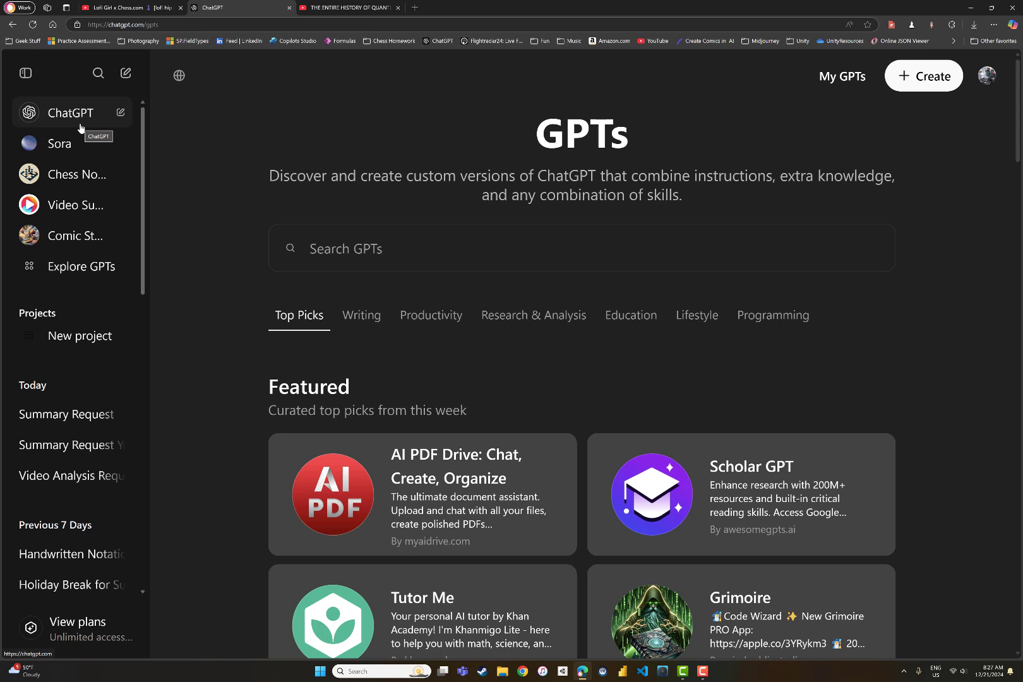
Search the GPTs for "Video Summarizer" and start a chat with the YouTube summarizer GPT published by Video Summarizer
left_click(68, 268)
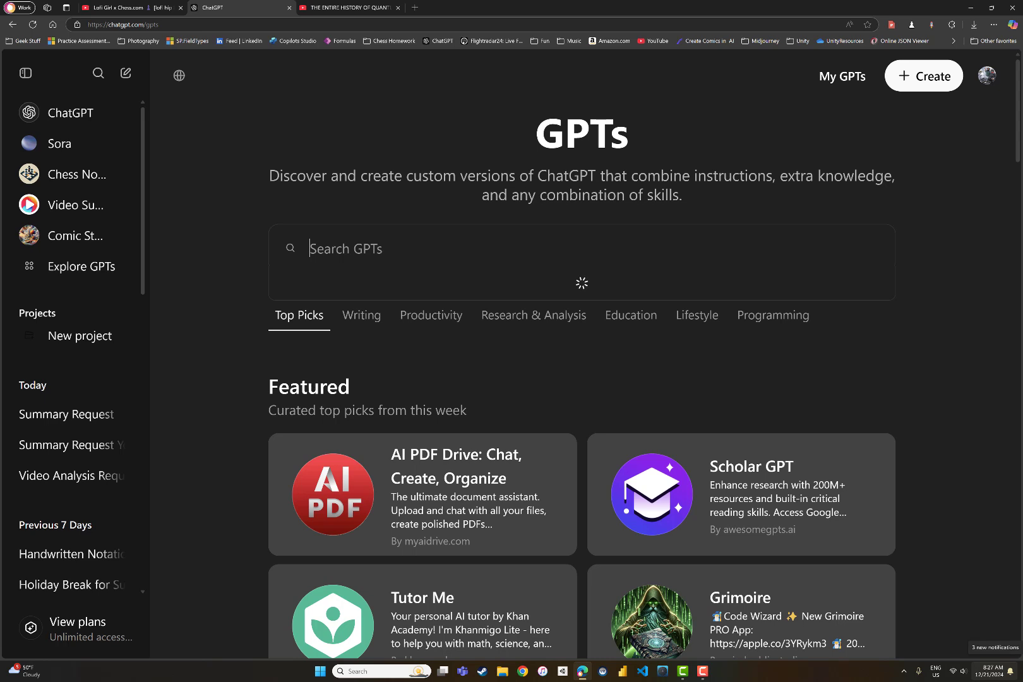
type("Video Su")
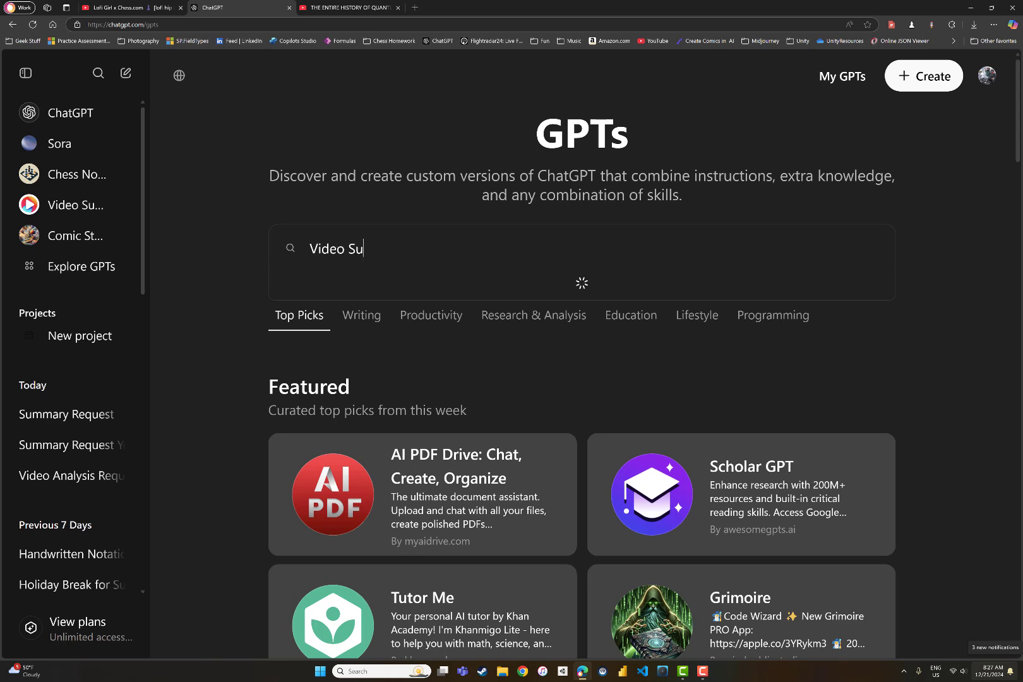
type("mmarizer")
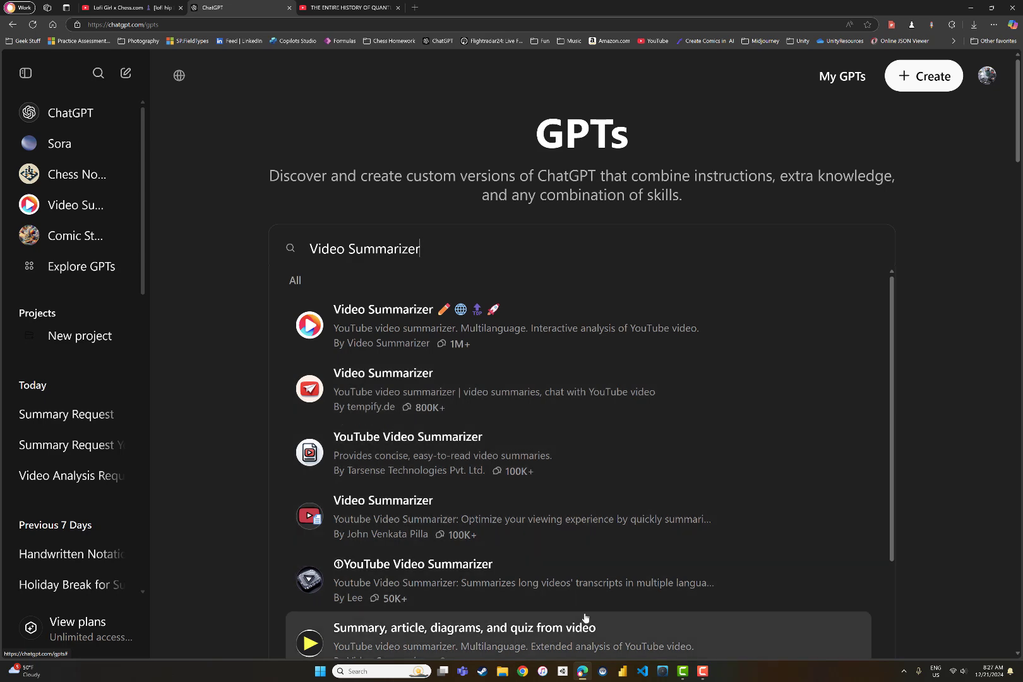
scroll(694, 346, "down", 4)
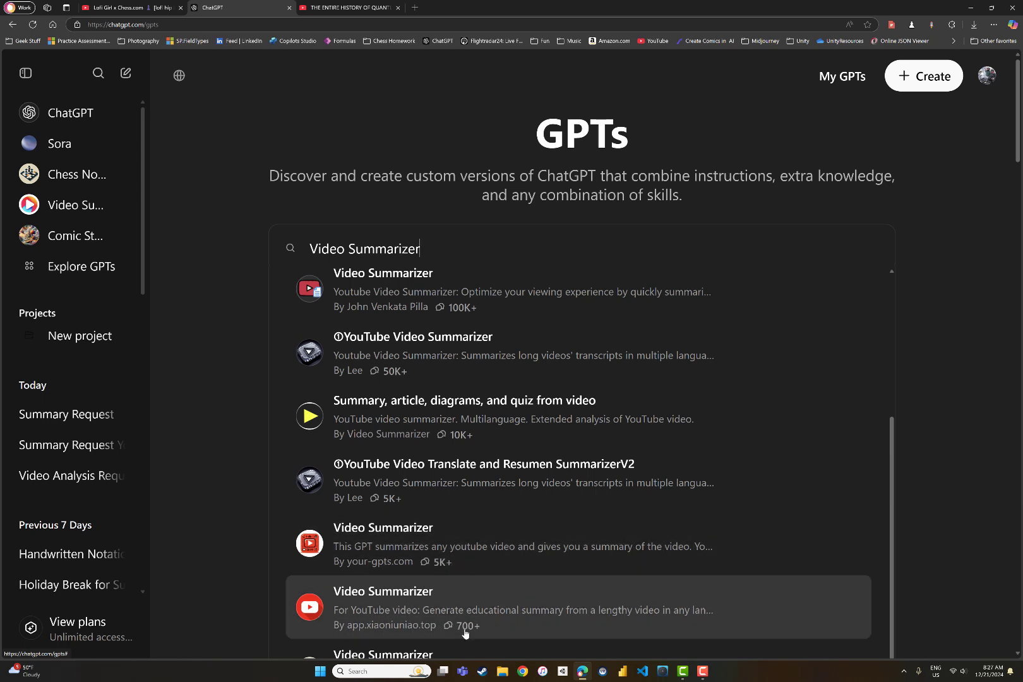
scroll(466, 629, "down", 1)
scroll(467, 617, "up", 4)
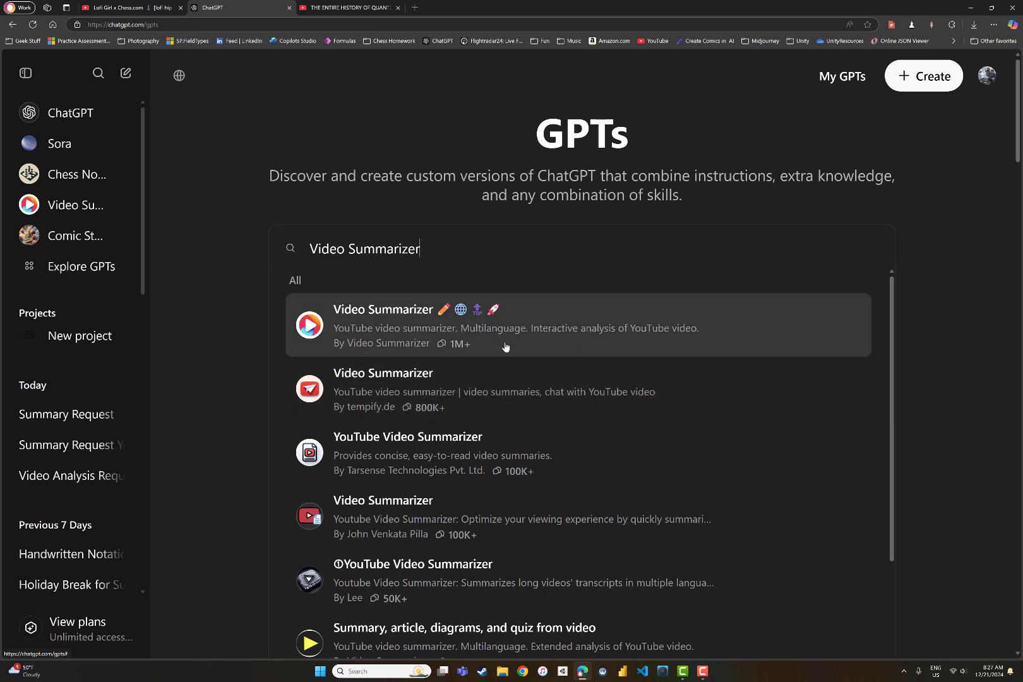
left_click(539, 347)
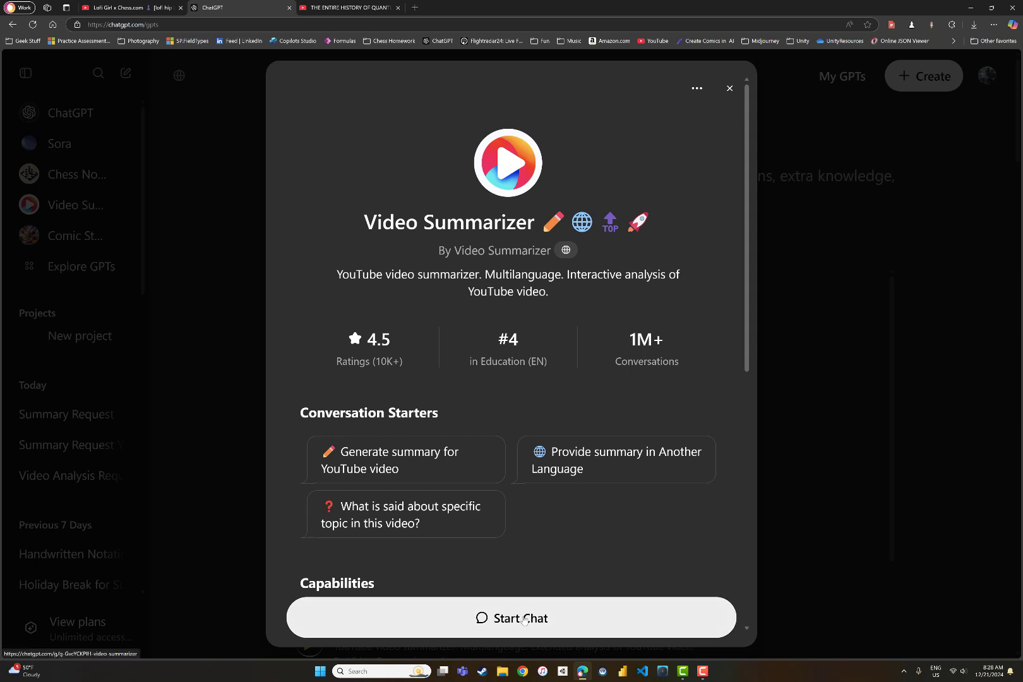
left_click(550, 624)
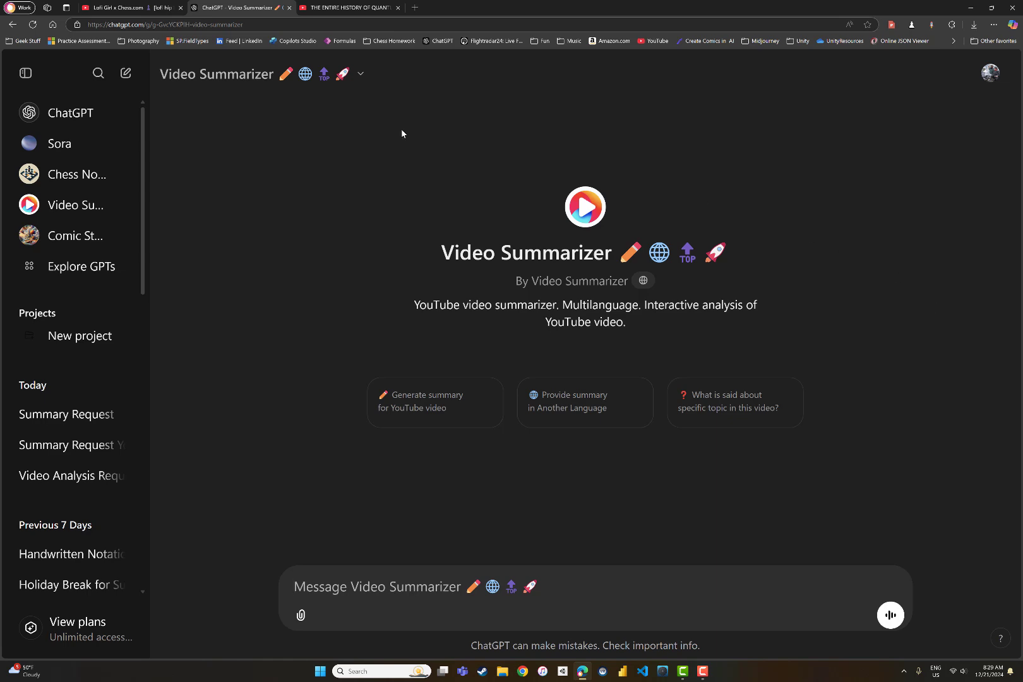
Switch to the YouTube video "THE ENTIRE HISTORY OF QUANTUM PHYSICS Explained in One Video" and play a short part of it
left_click(354, 9)
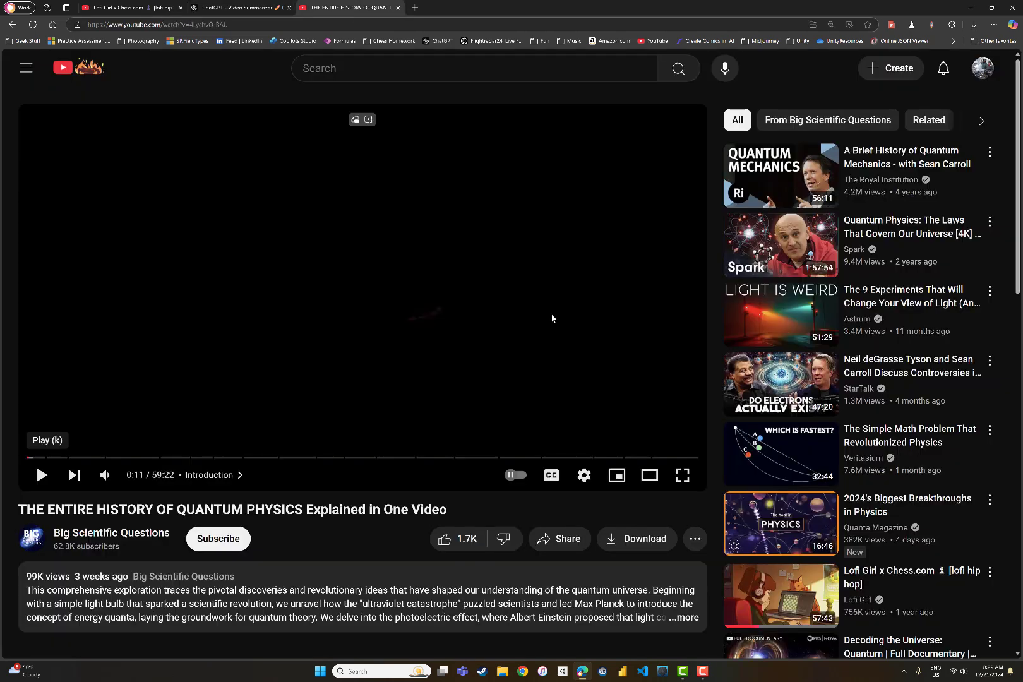
left_click(40, 475)
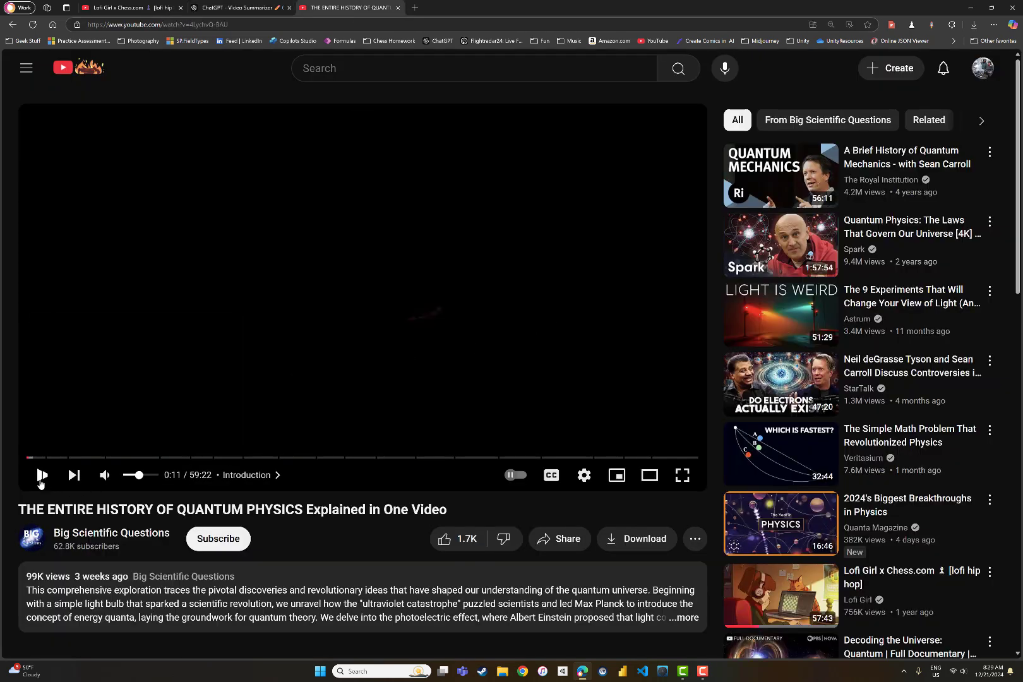
left_click(40, 475)
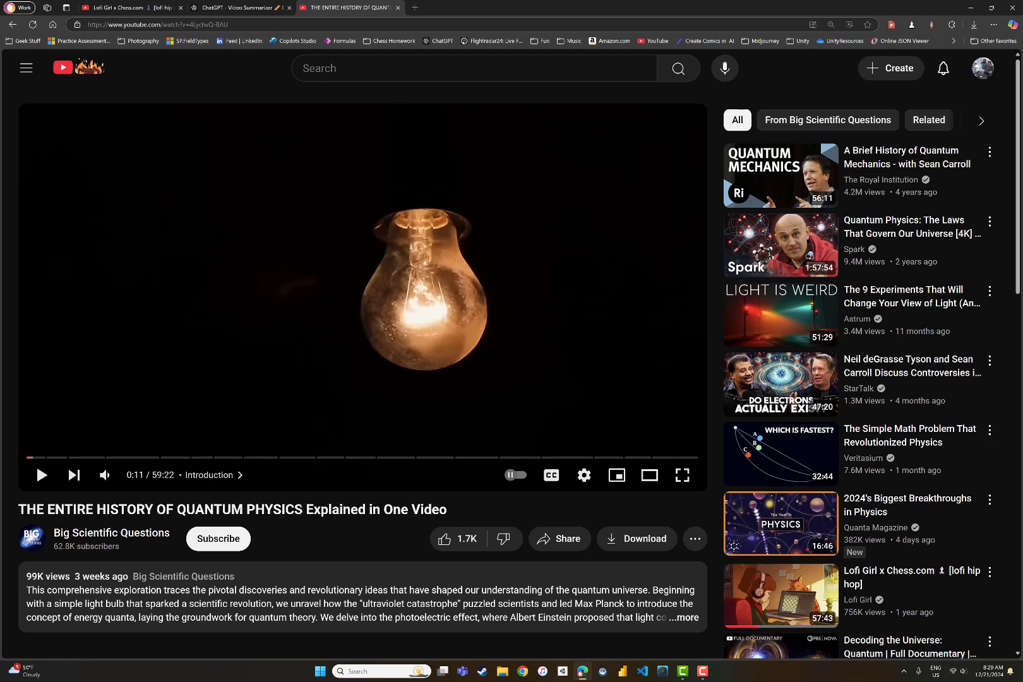
left_click_drag(304, 509, 176, 509)
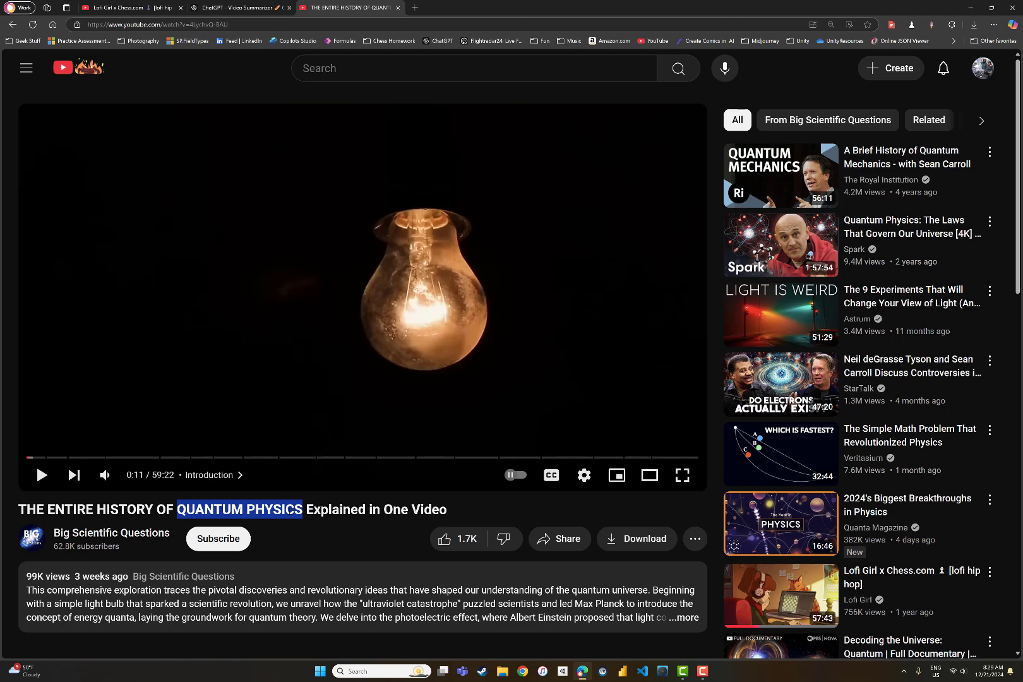
left_click(158, 487)
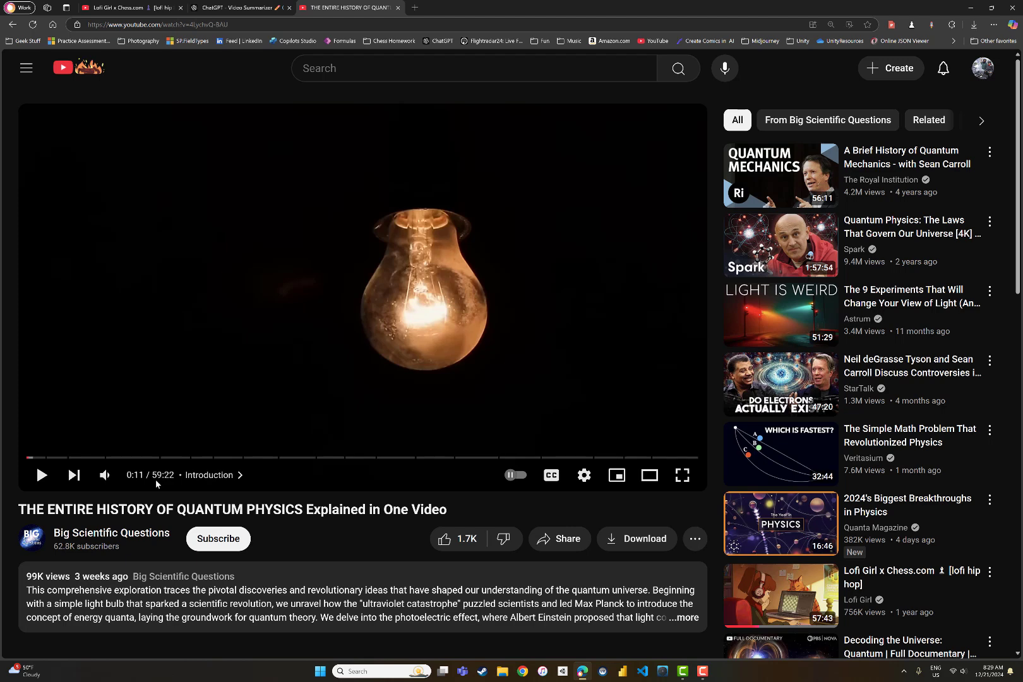
key("space")
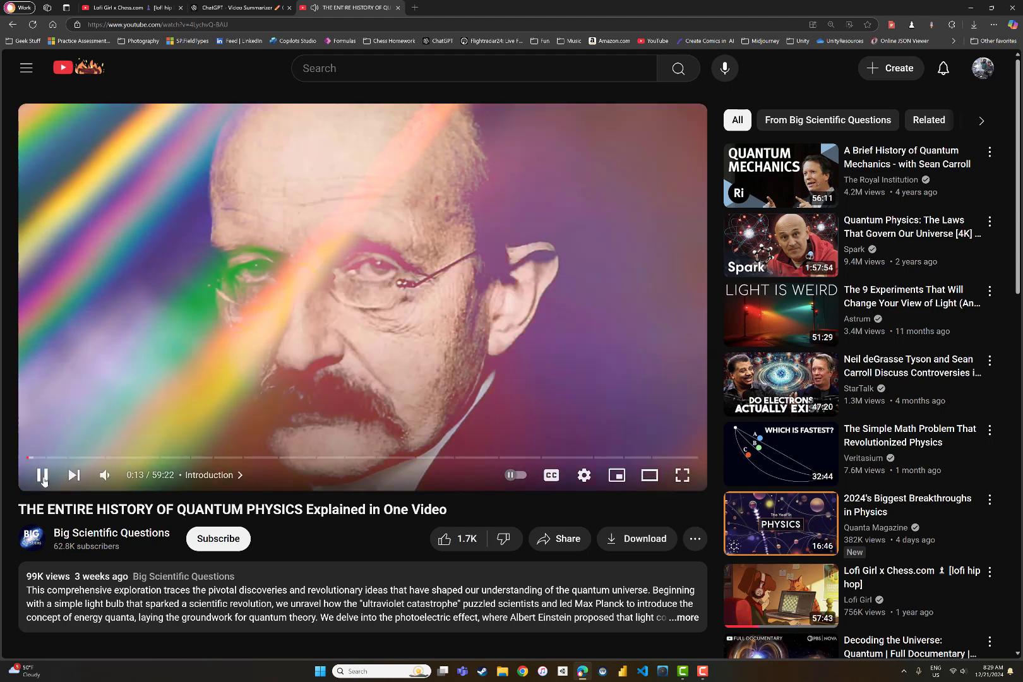
key("space")
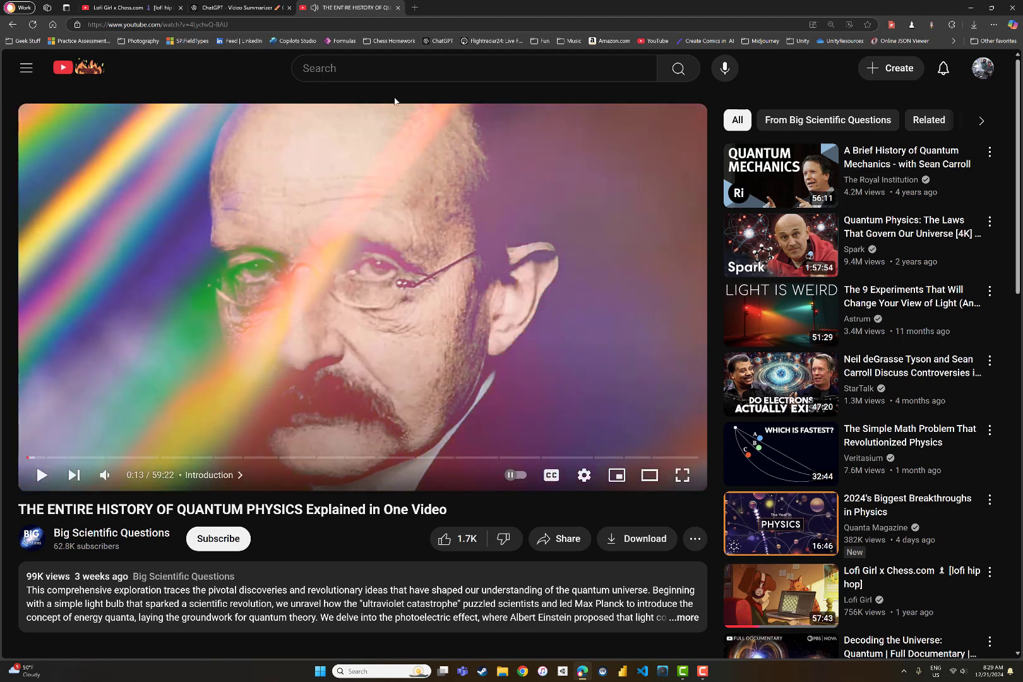
Copy the quantum physics video's web address and return to the Video Summarizer chat
left_click(256, 28)
key("ctrl+c")
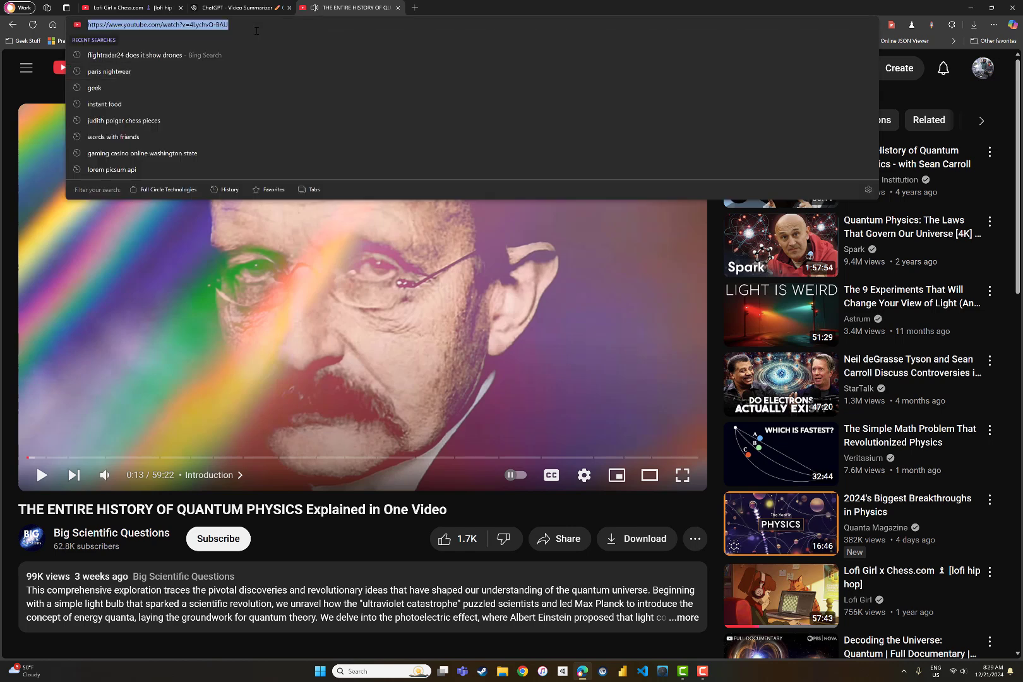
left_click(265, 8)
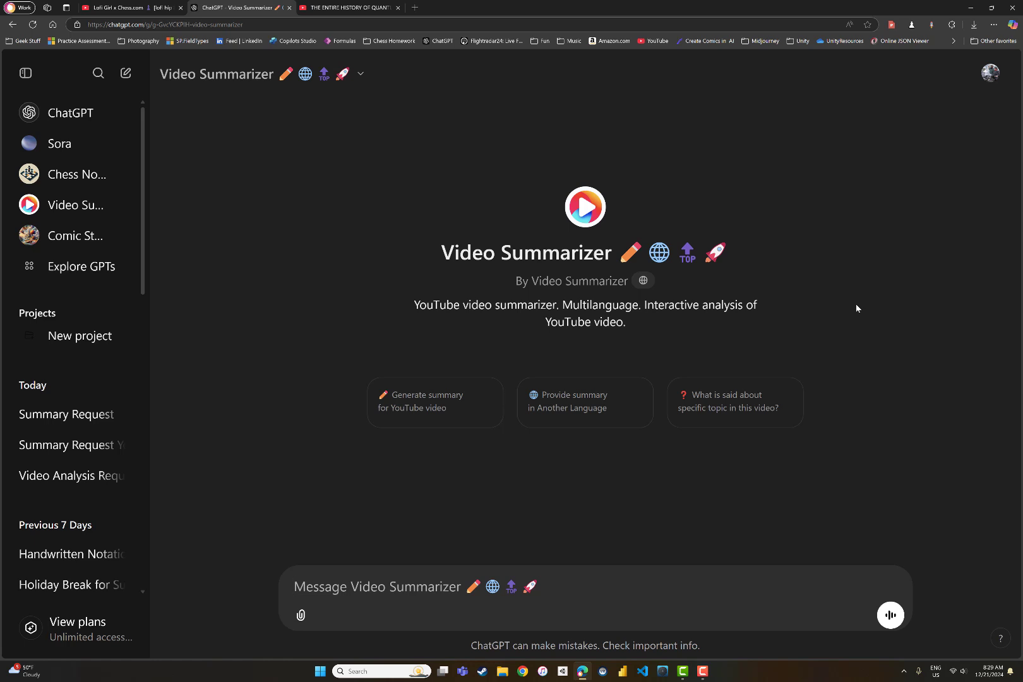
Send the conversation starter "Generate summary for YouTube video" and allow the GPT to talk to gpt-tools.co
left_click(423, 415)
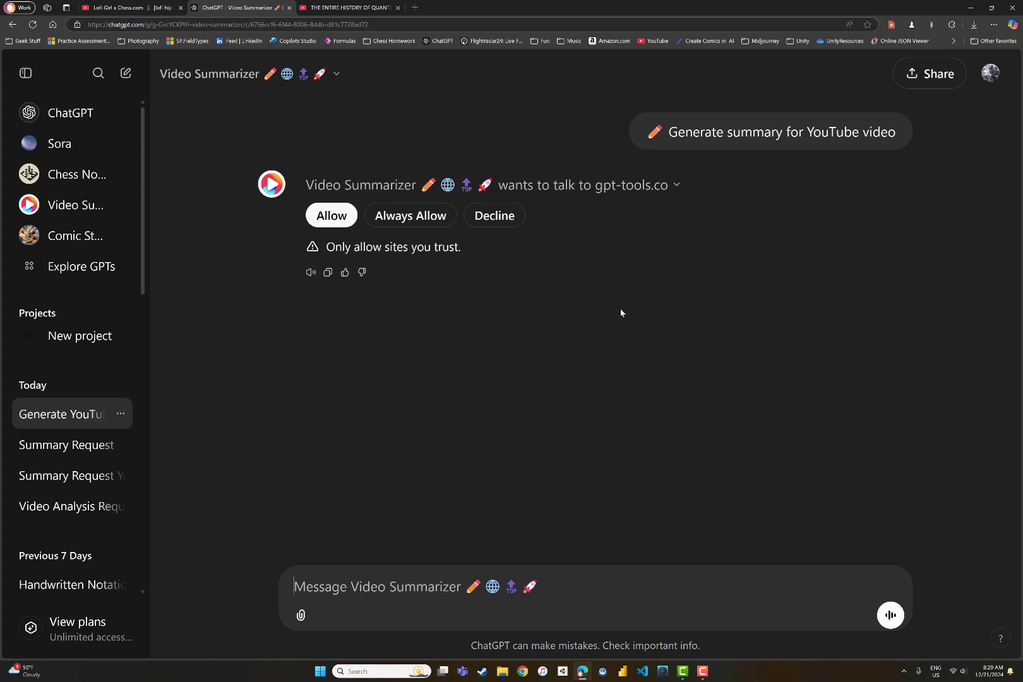
left_click(328, 216)
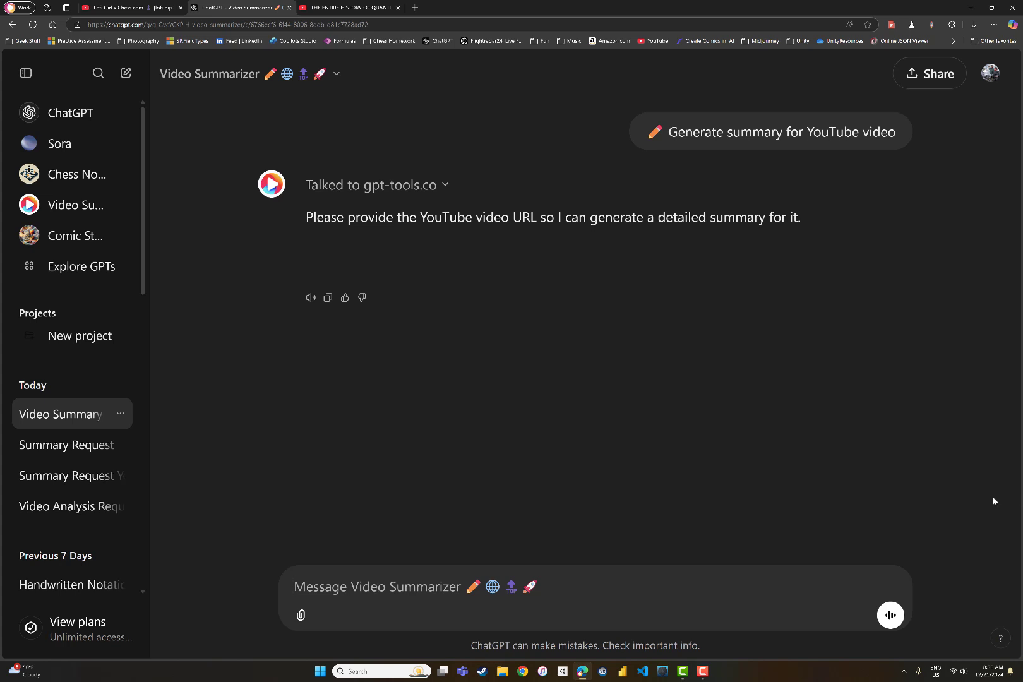
Write the message "Can you summarize this video for my daughter in the 10th grade?" with the spelling of "daughter" corrected
type("Can you explain this vide")
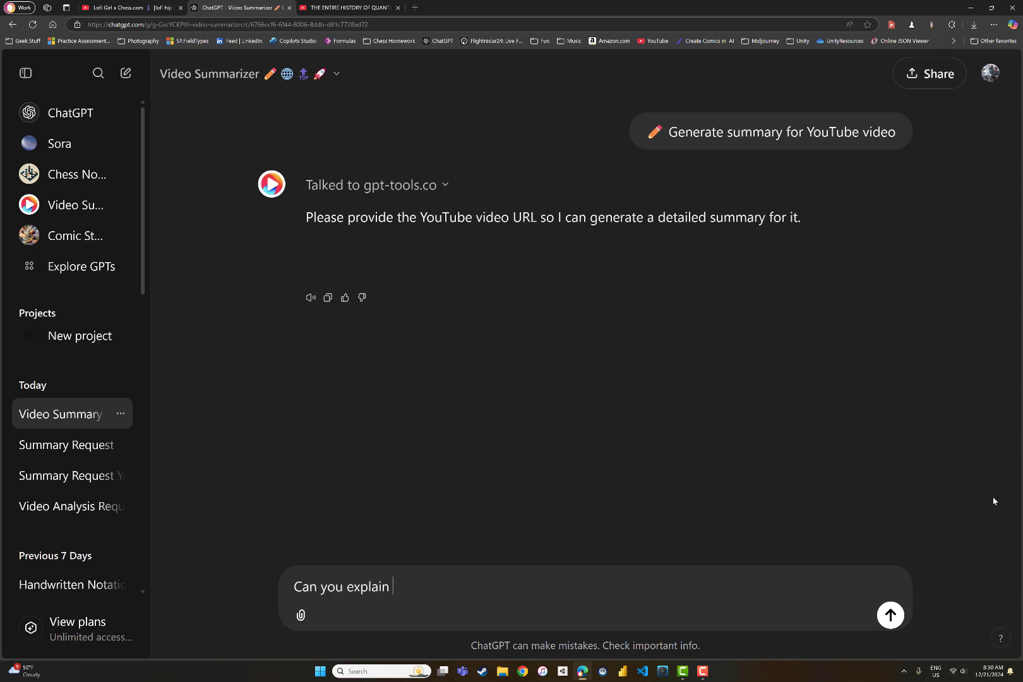
key("BackSpace")
key("BackSpace")
key("BackSpace")
key("BackSpace")
key("BackSpace")
key("BackSpace")
key("BackSpace")
key("BackSpace")
key("BackSpace")
key("BackSpace")
key("BackSpace")
key("BackSpace")
key("BackSpace")
key("BackSpace")
key("BackSpace")
key("BackSpace")
key("BackSpace")
type("summarize this ")
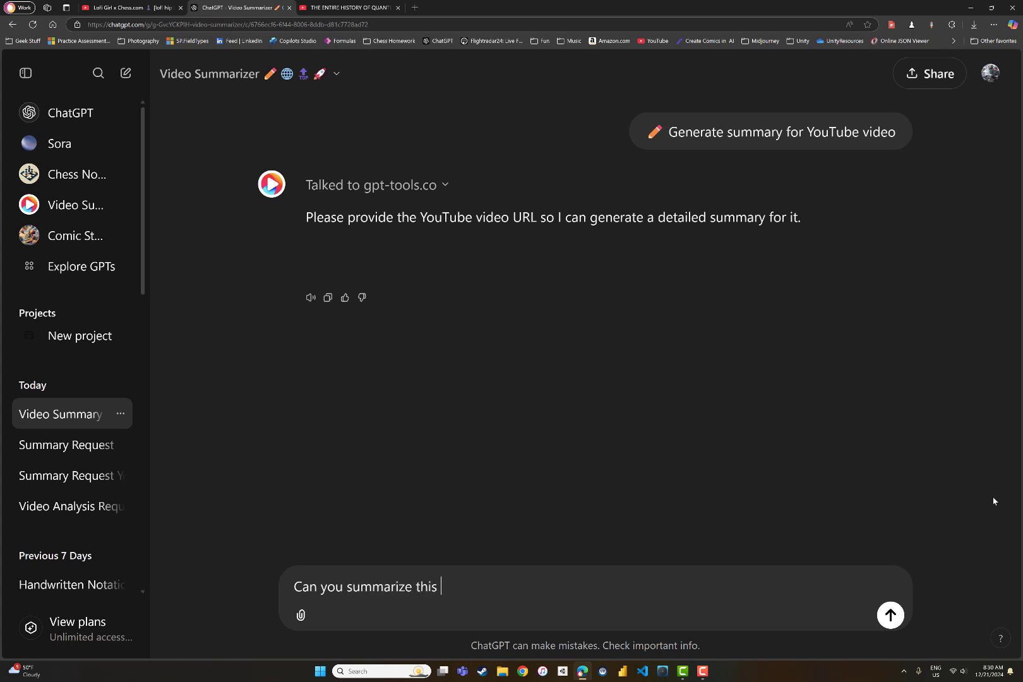
type("video for my dau")
type("gh")
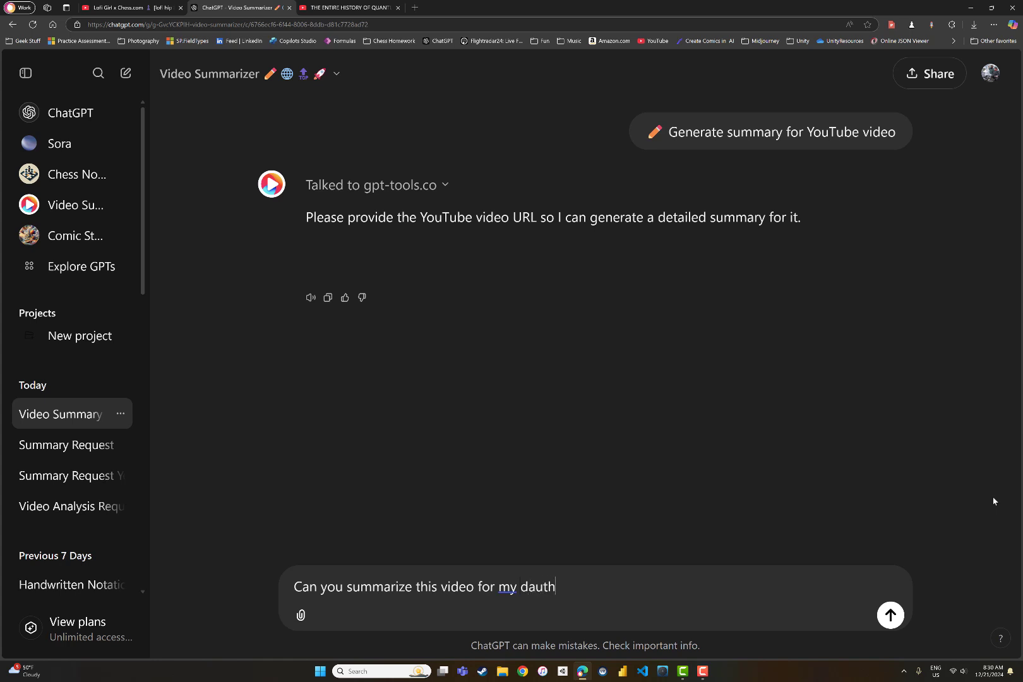
key("BackSpace")
type("ther in the 10th grade")
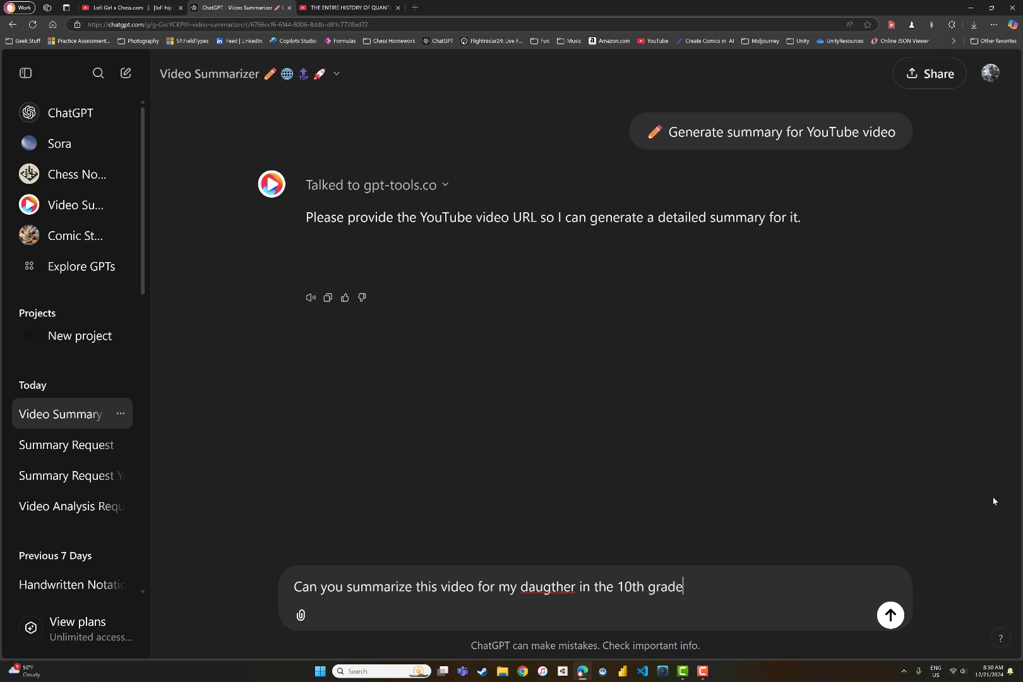
type("?")
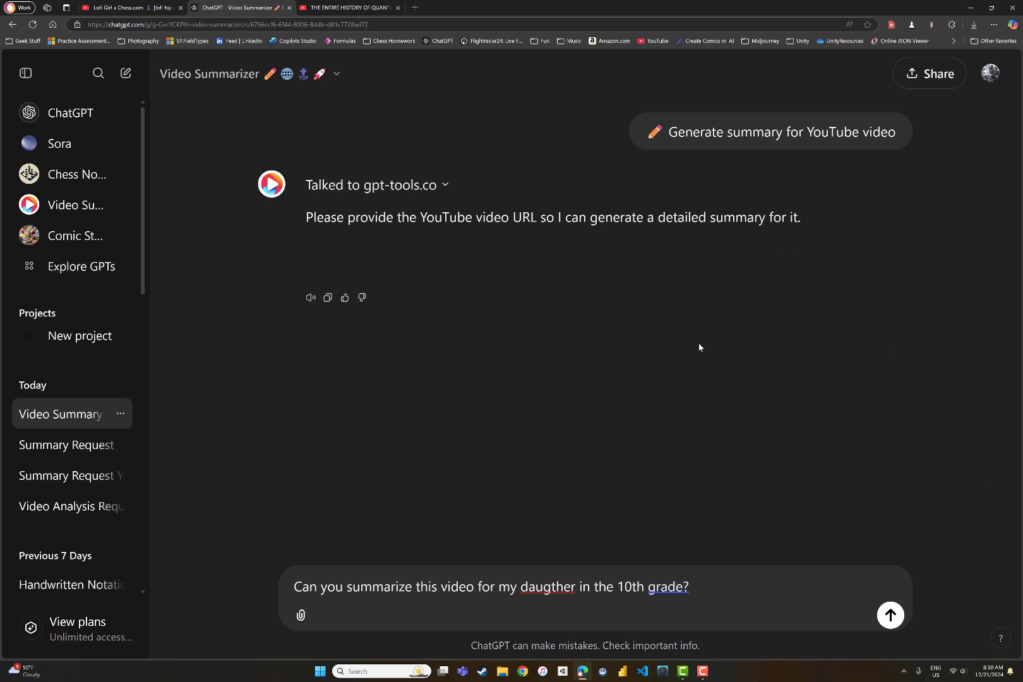
left_click(544, 587)
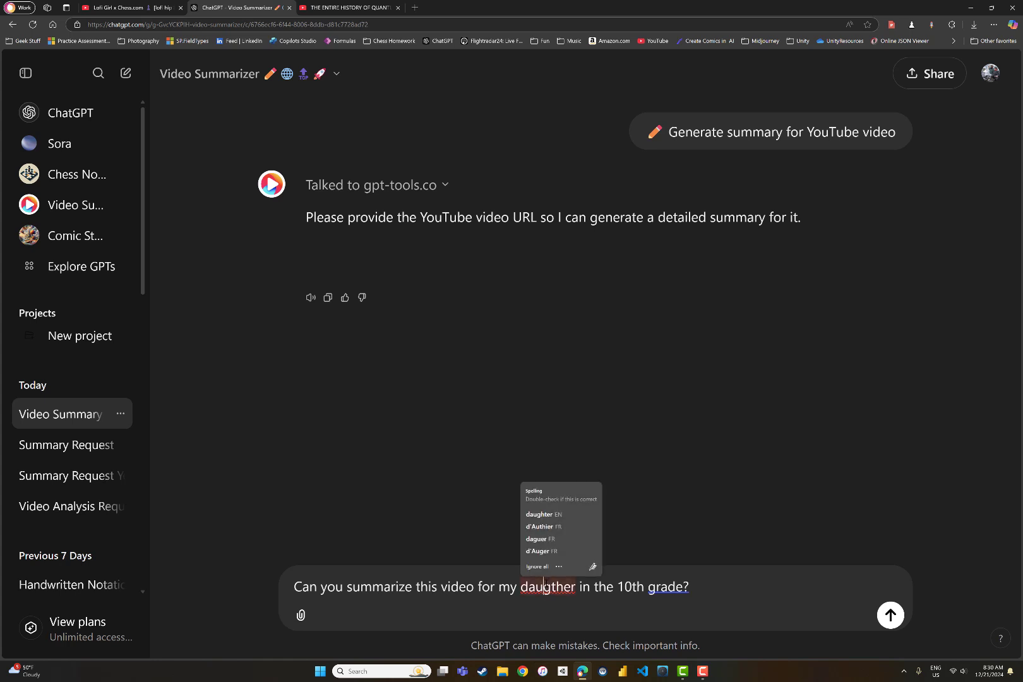
left_click(550, 515)
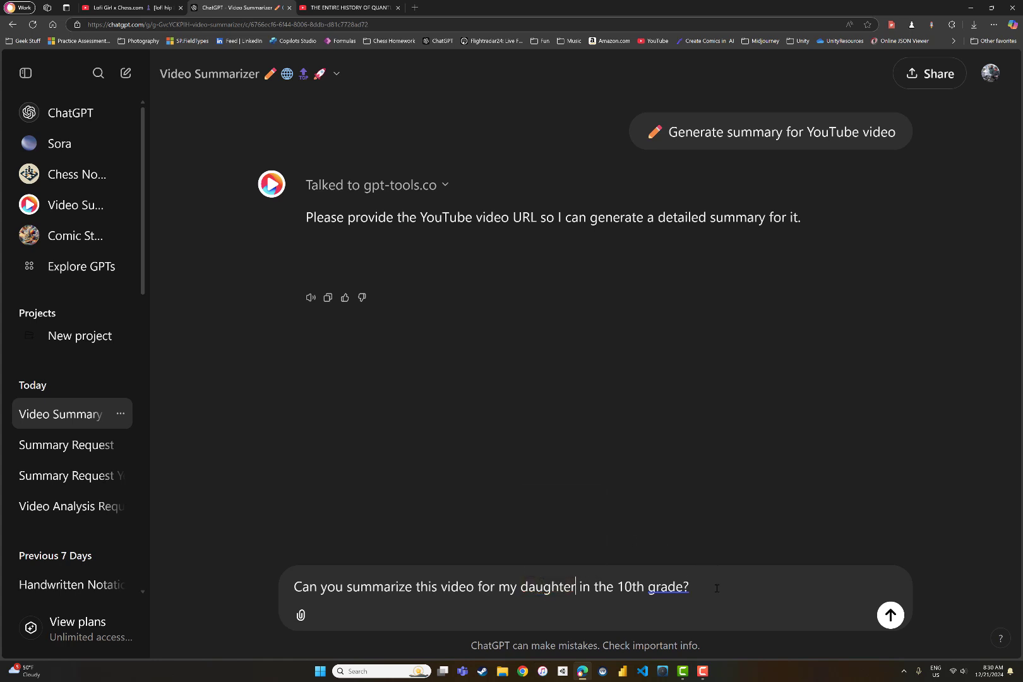
Add the copied YouTube address after the question, send the message, and allow the GPT to talk to gpt-tools.co
left_click(717, 588)
key("ctrl+v")
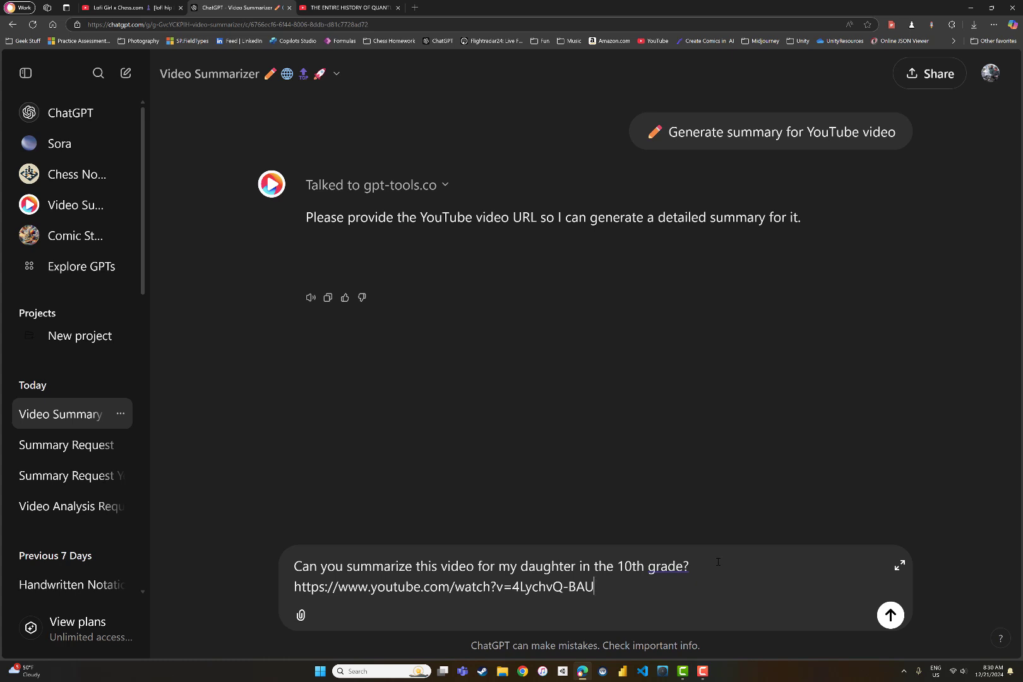
left_click(891, 615)
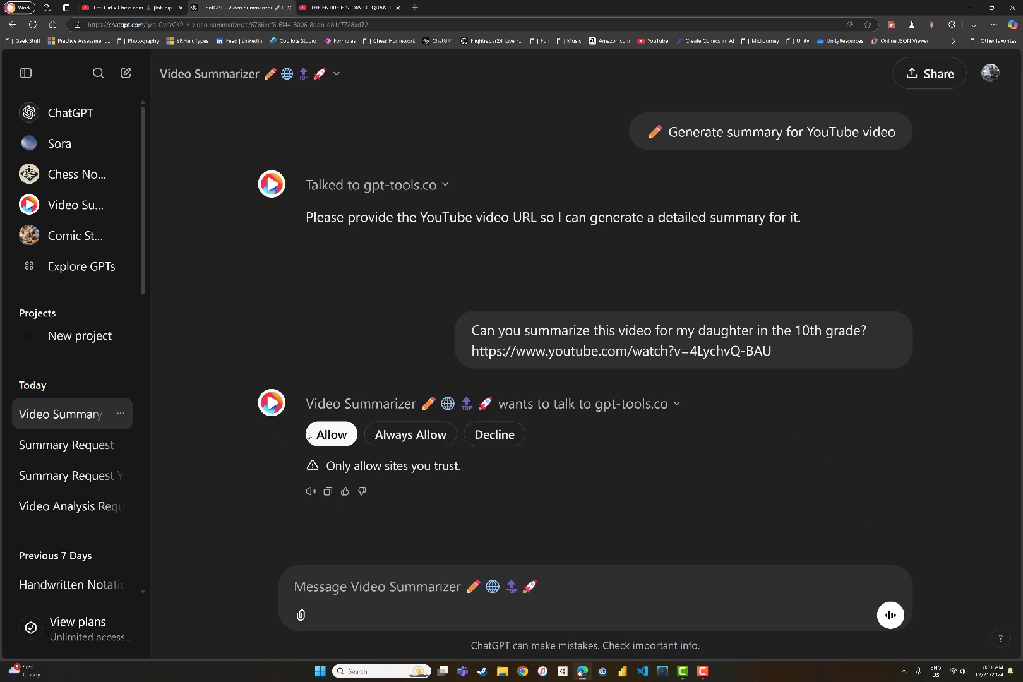
left_click(334, 436)
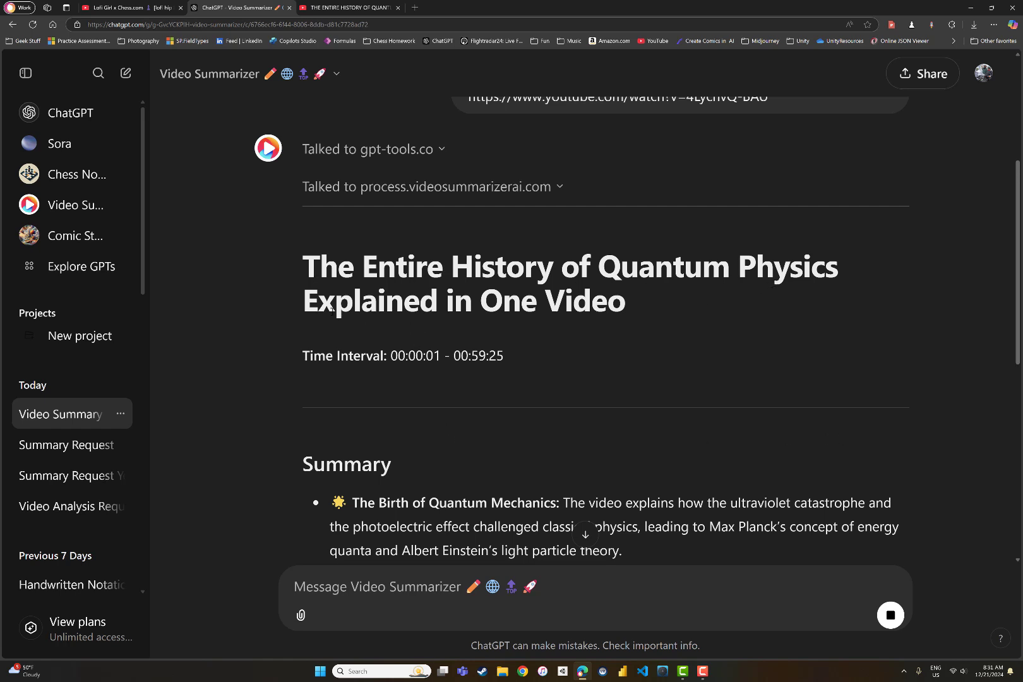
Read through the generated video summary, including its number-based insights, example exploratory questions and available commands
scroll(604, 337, "down", 4)
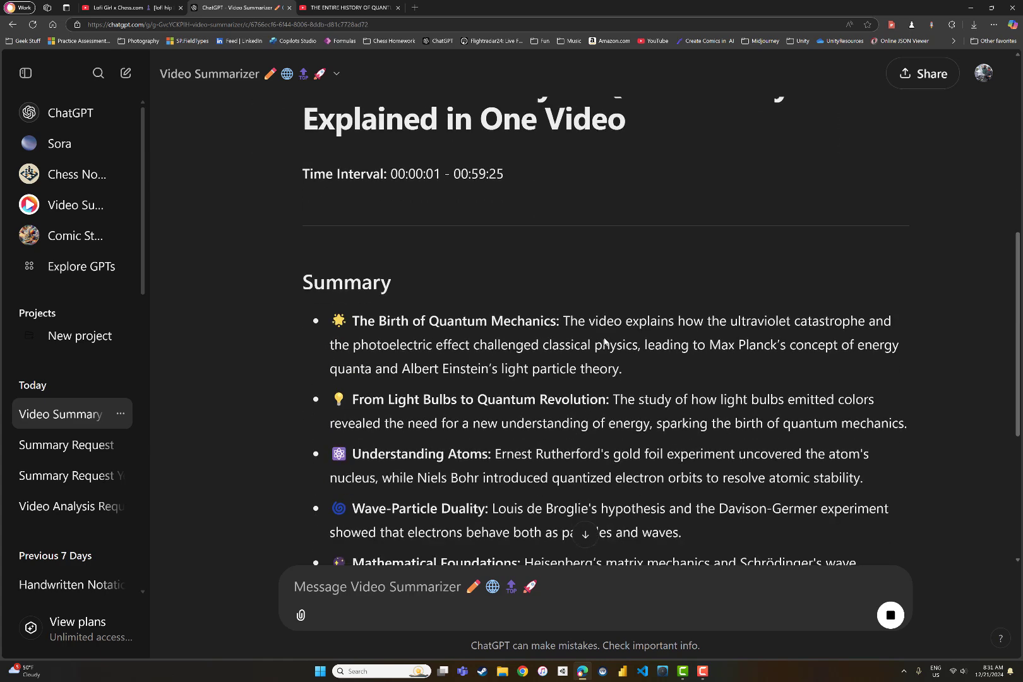
scroll(604, 337, "down", 1)
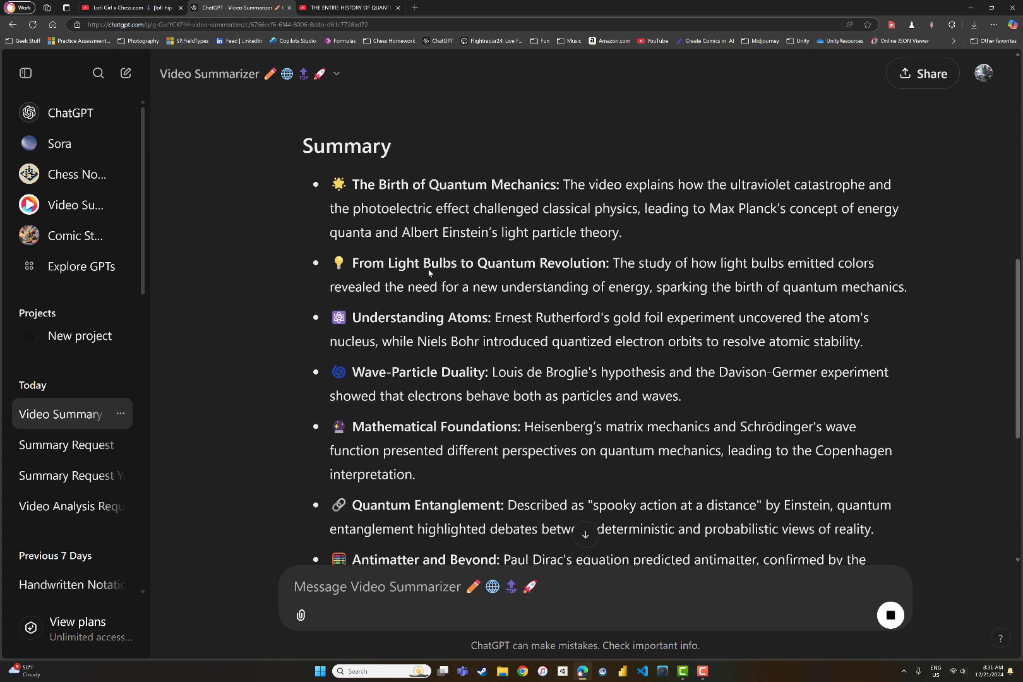
scroll(578, 345, "down", 2)
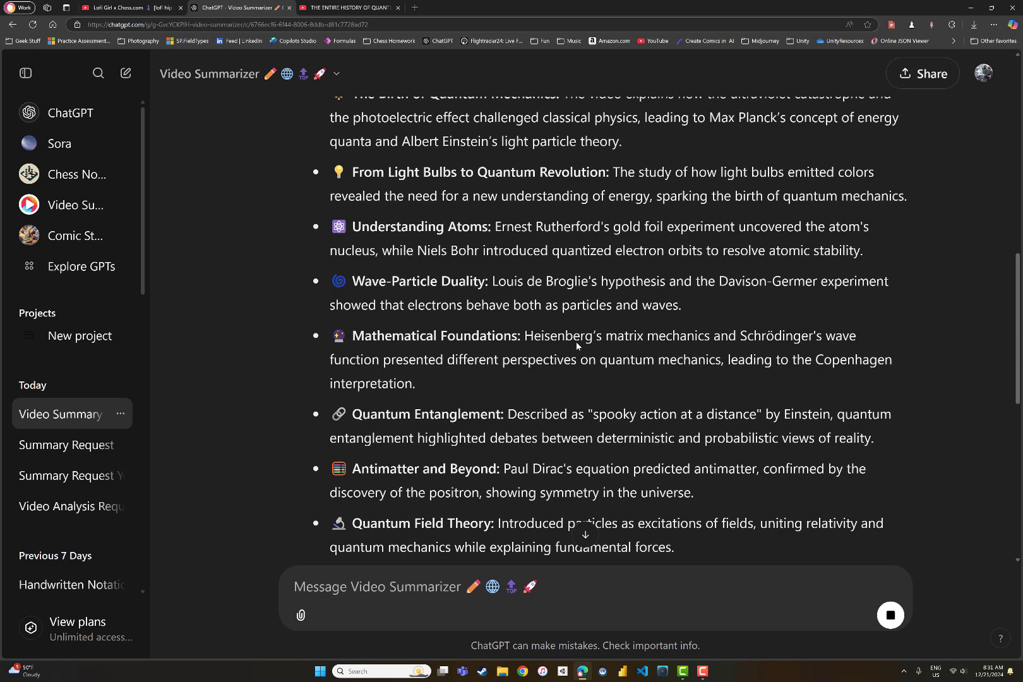
scroll(576, 346, "down", 1)
scroll(577, 346, "down", 6)
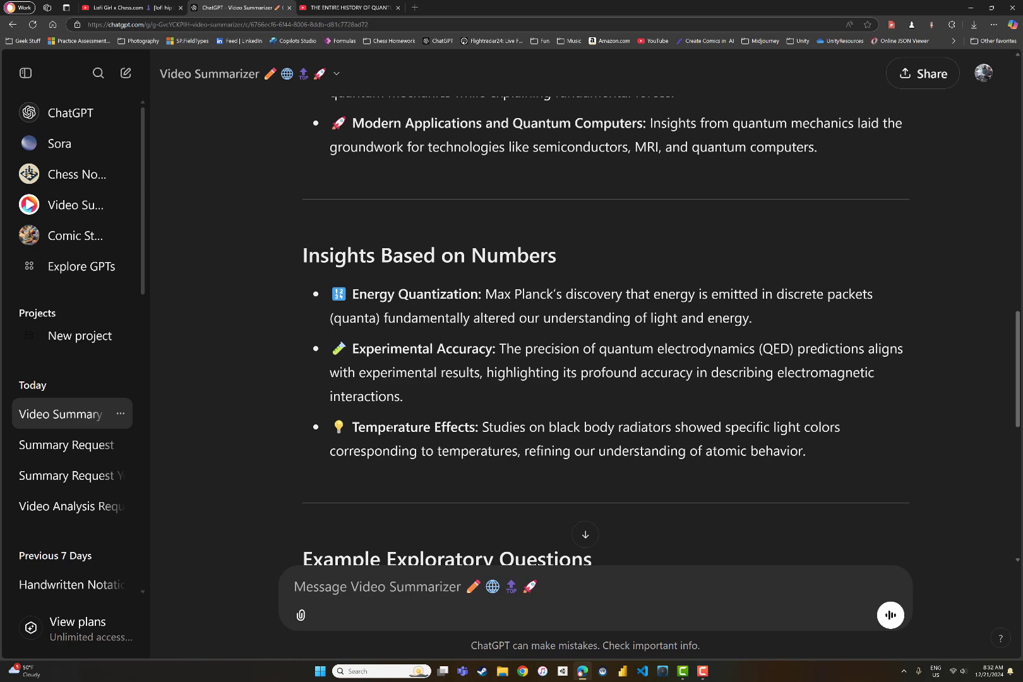
scroll(694, 363, "down", 4)
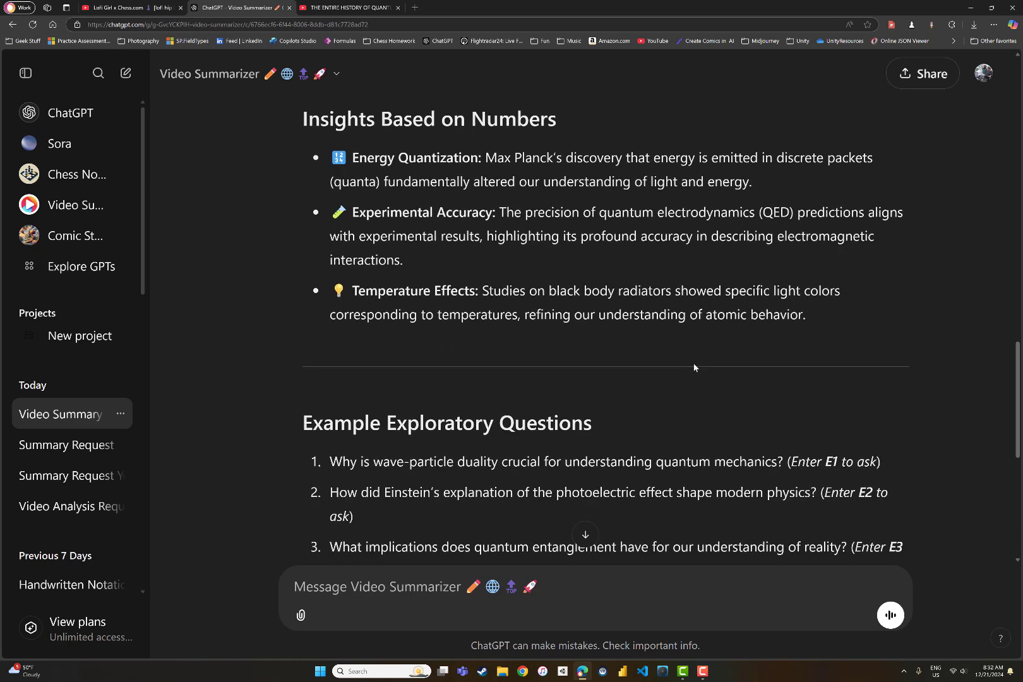
scroll(694, 363, "down", 1)
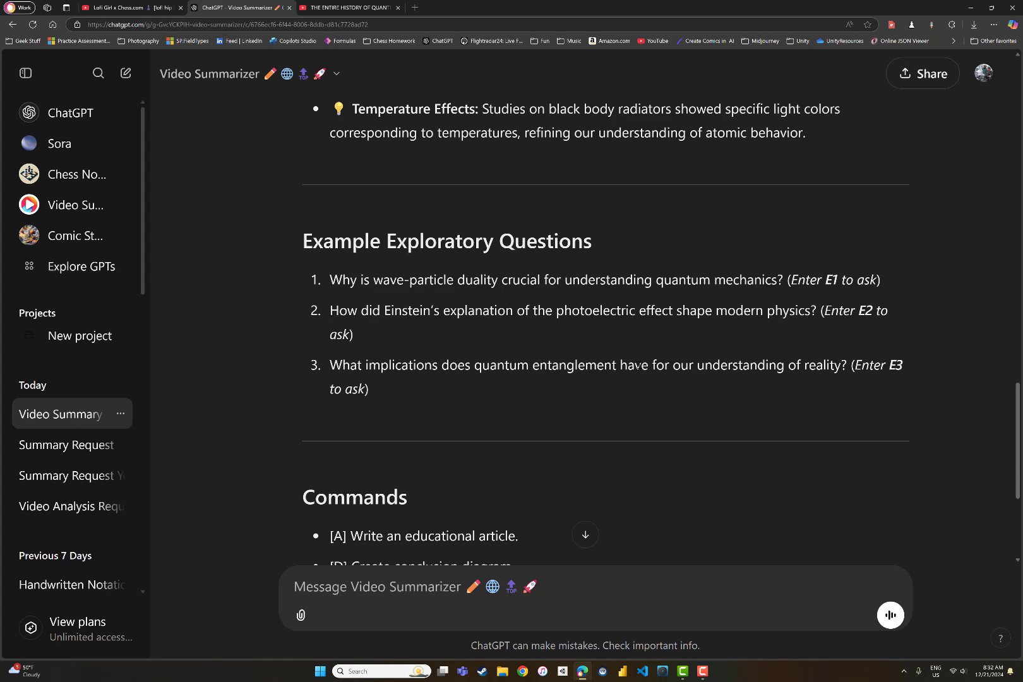
scroll(626, 397, "down", 2)
scroll(627, 392, "down", 2)
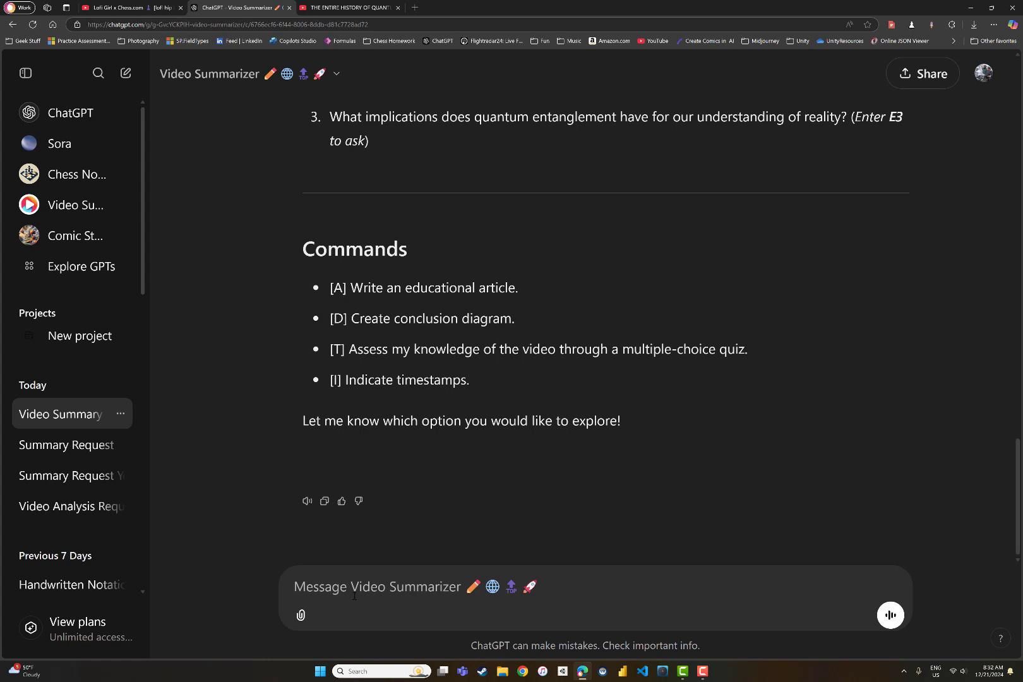
Send the command T to request a multiple-choice quiz on the video and look back over the questions and available commands
type("T")
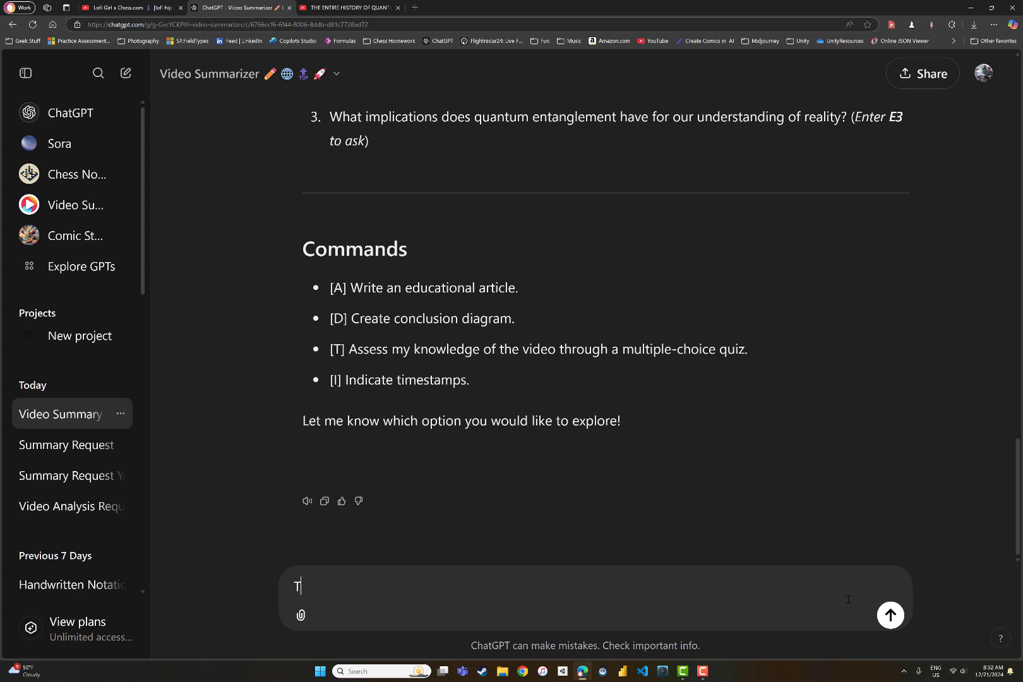
key("Return")
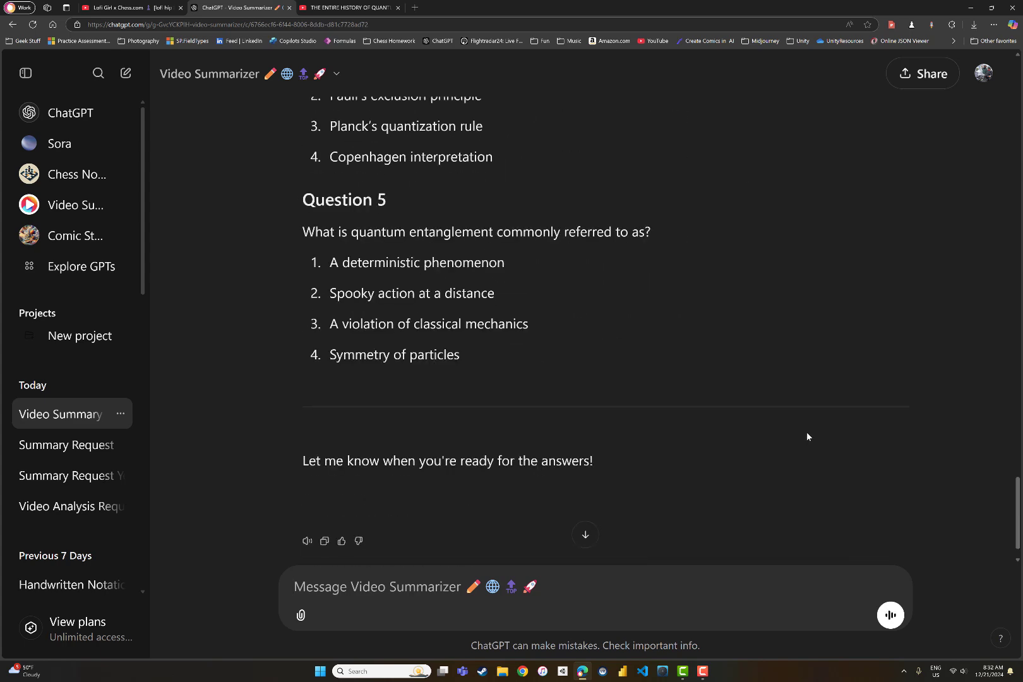
scroll(807, 431, "up", 15)
scroll(806, 431, "up", 1)
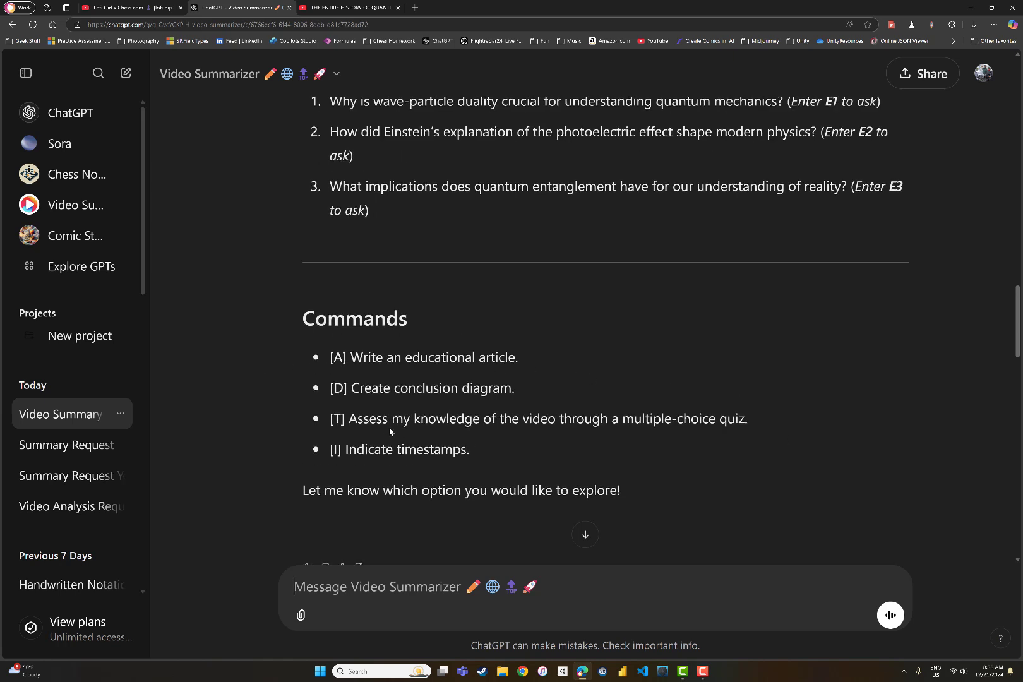
Send the command D to have a conclusion diagram of the video created
scroll(465, 386, "down", 20)
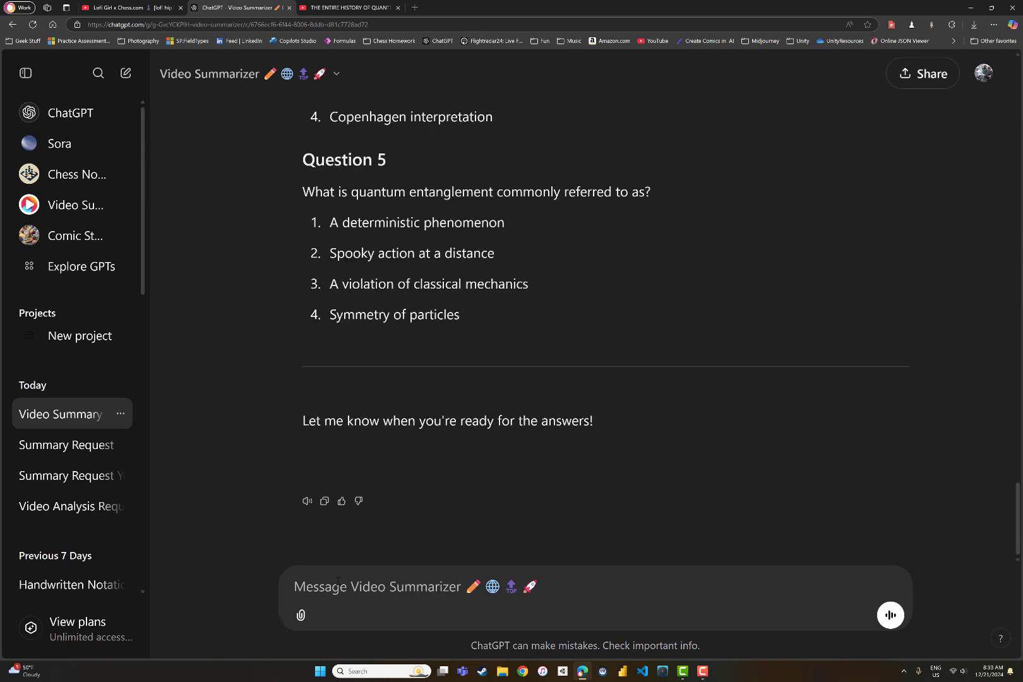
type("D")
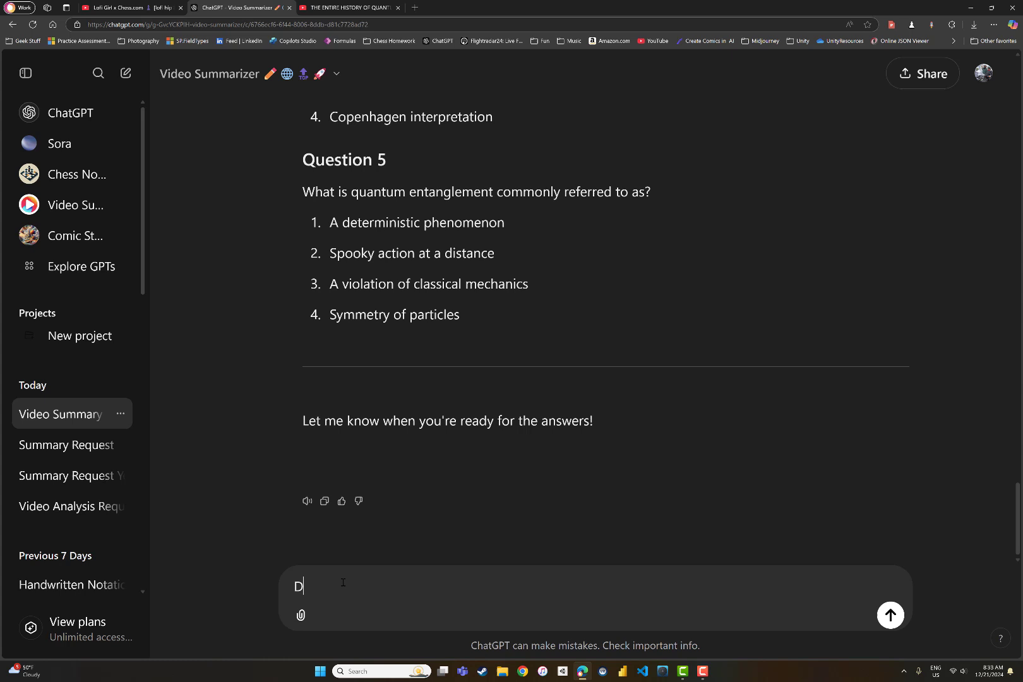
left_click(894, 622)
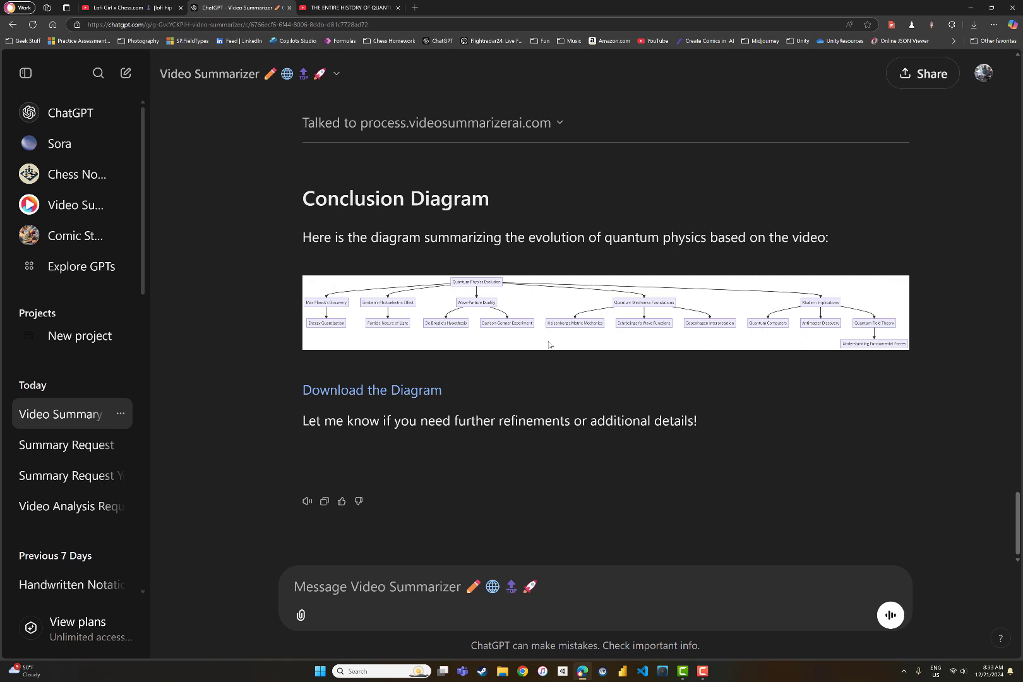
Open the downloadable conclusion diagram and enlarge it around the Max Planck and Einstein branches
left_click(395, 391)
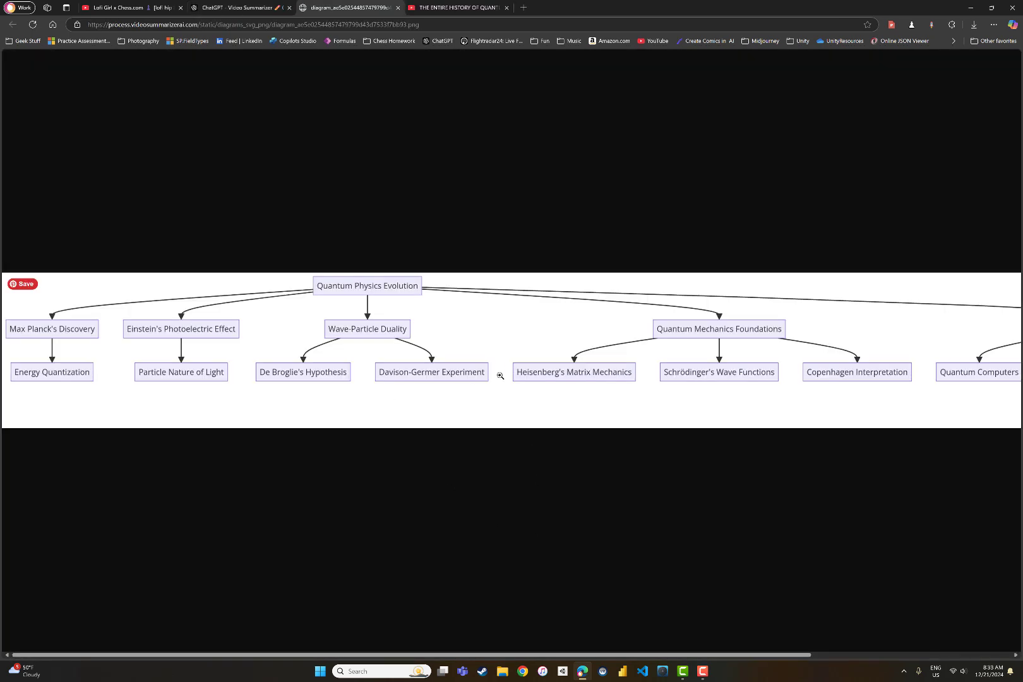
left_click(179, 333)
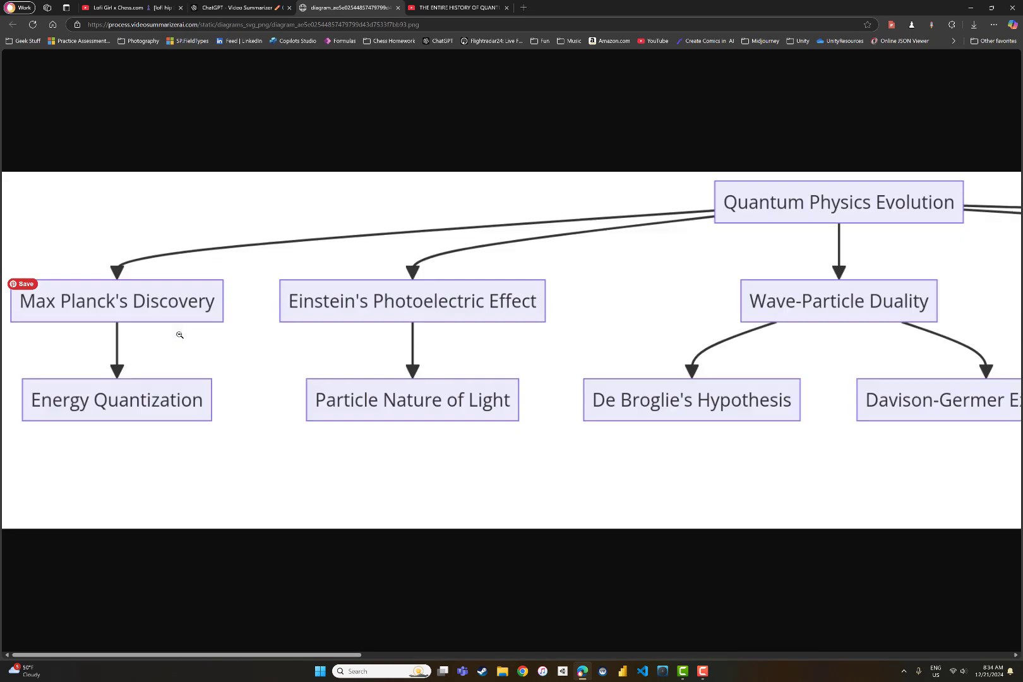